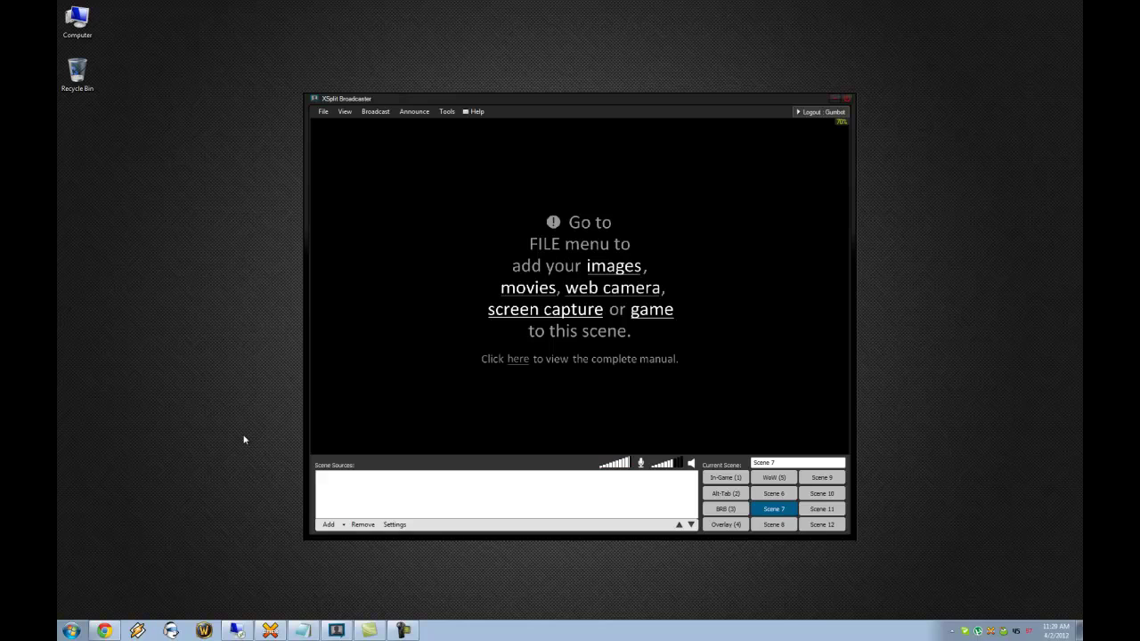
In the general settings, set the broadcast destination to Justin/TwitchTV.
click(449, 115)
click(447, 111)
click(449, 111)
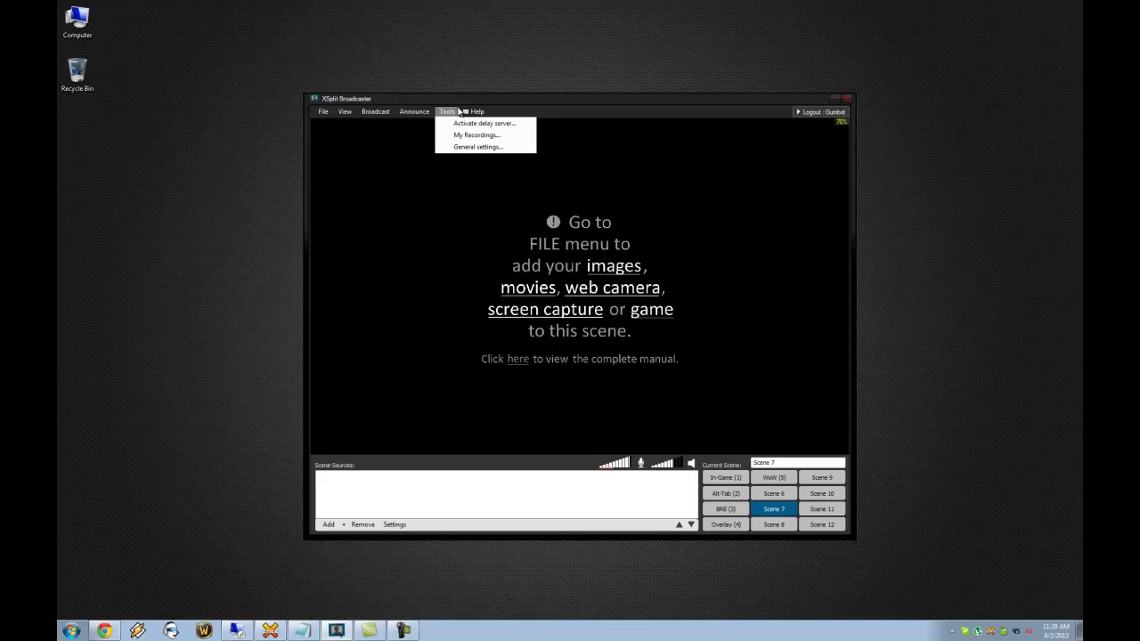
click(473, 149)
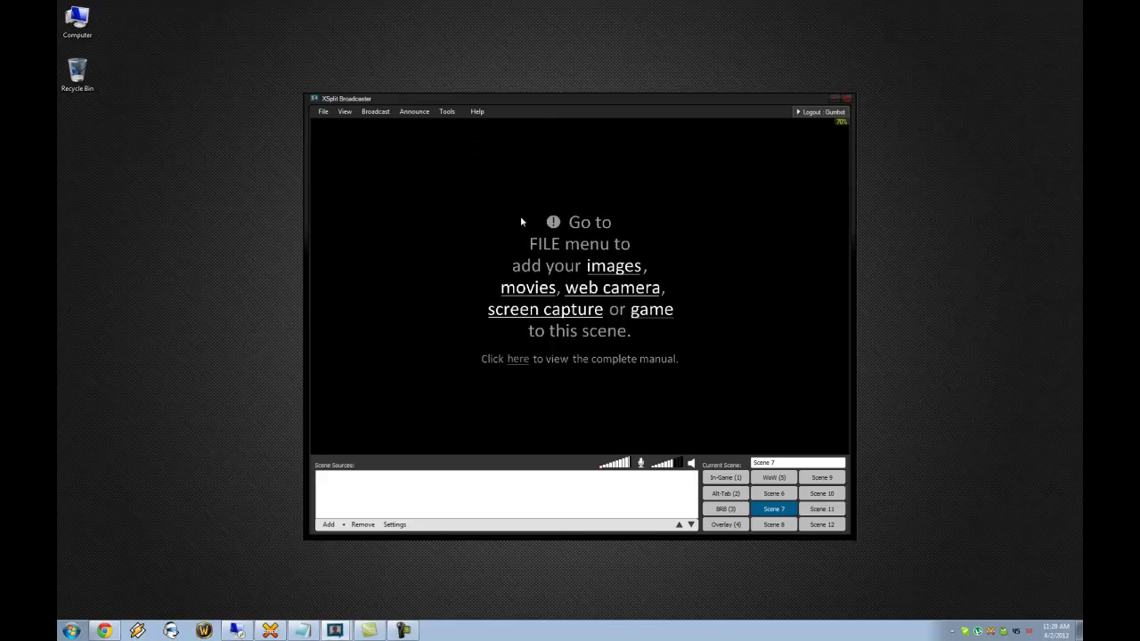
right_click(659, 287)
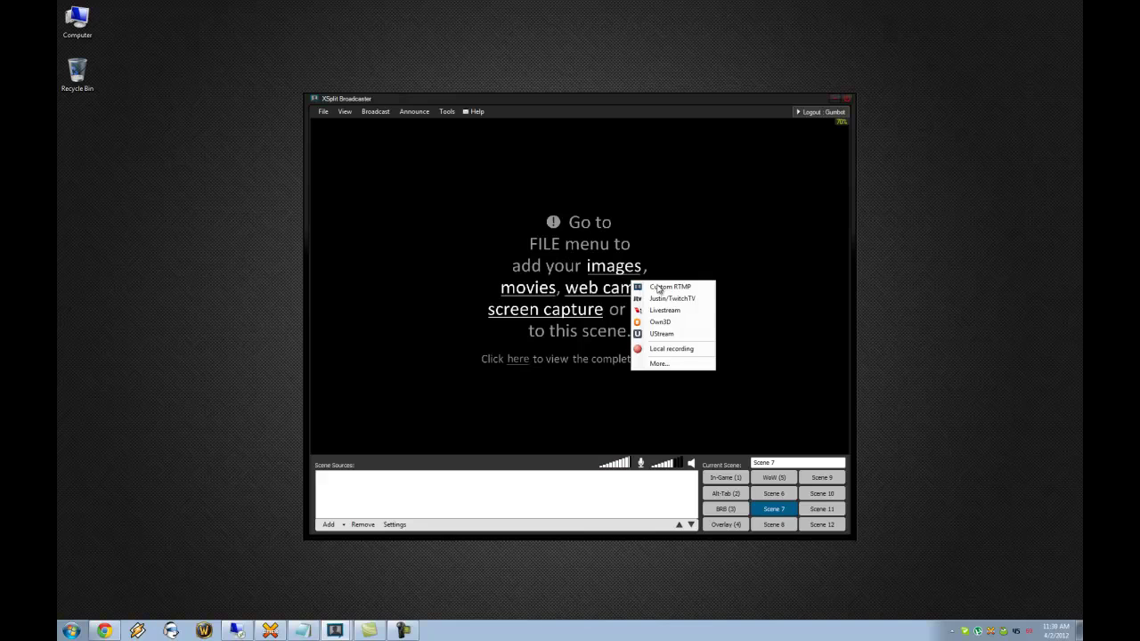
click(704, 304)
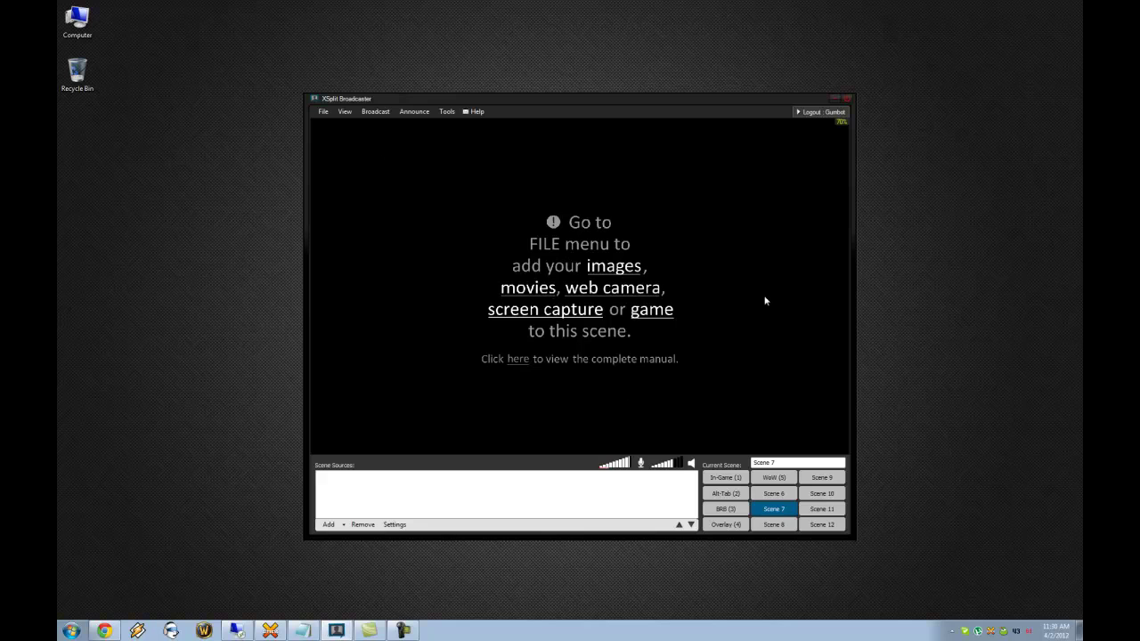
Review the stage resolution choices, leaving the resolution unchanged.
click(346, 112)
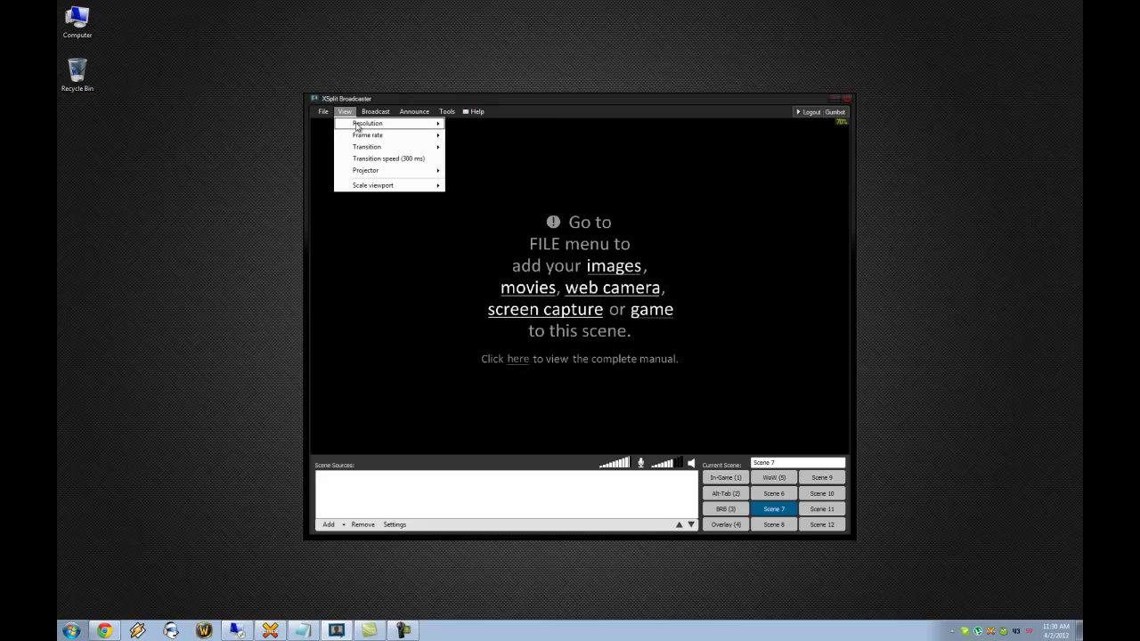
mouse_move(357, 127)
mouse_move(347, 125)
click(528, 194)
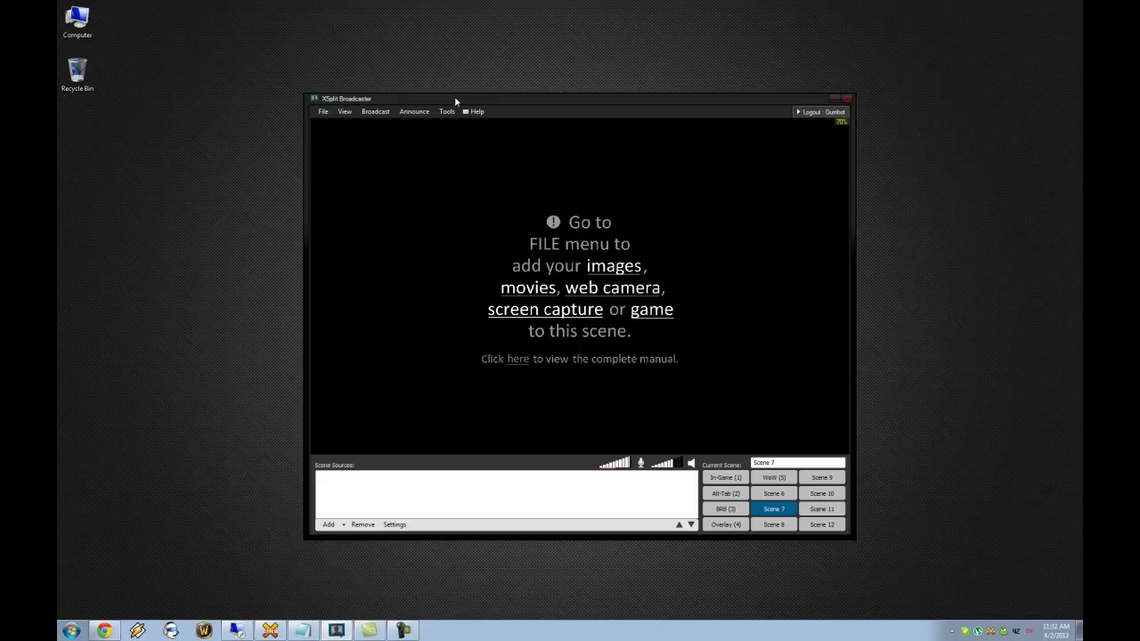
Check the Justin/TwitchTV stream resolution options, dismissing the warning and choosing nothing.
click(450, 113)
click(472, 133)
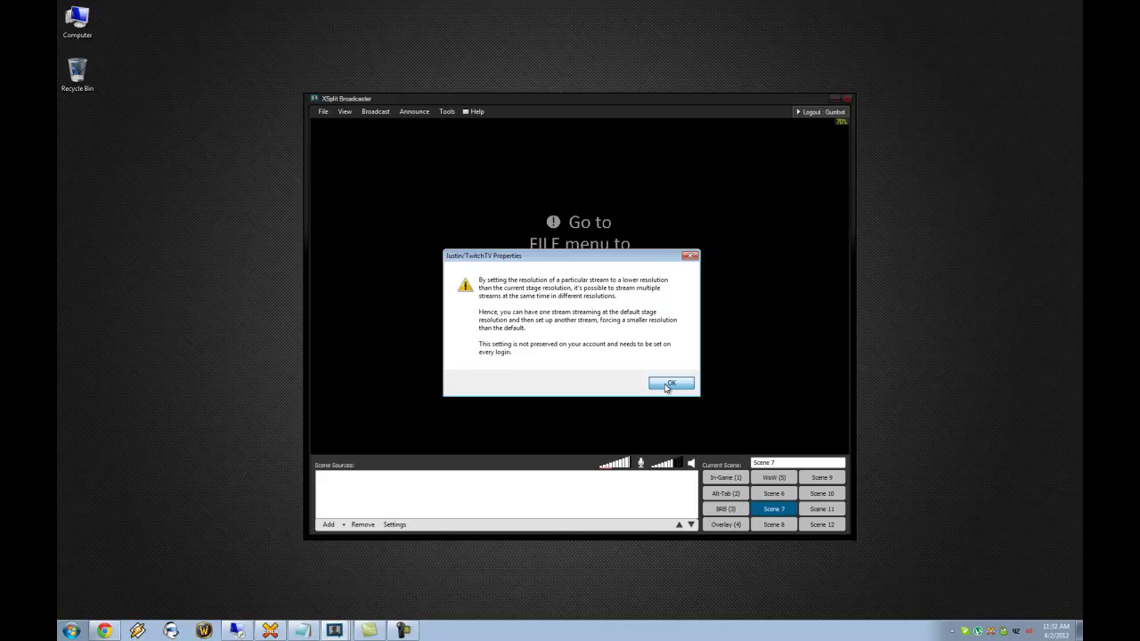
click(670, 384)
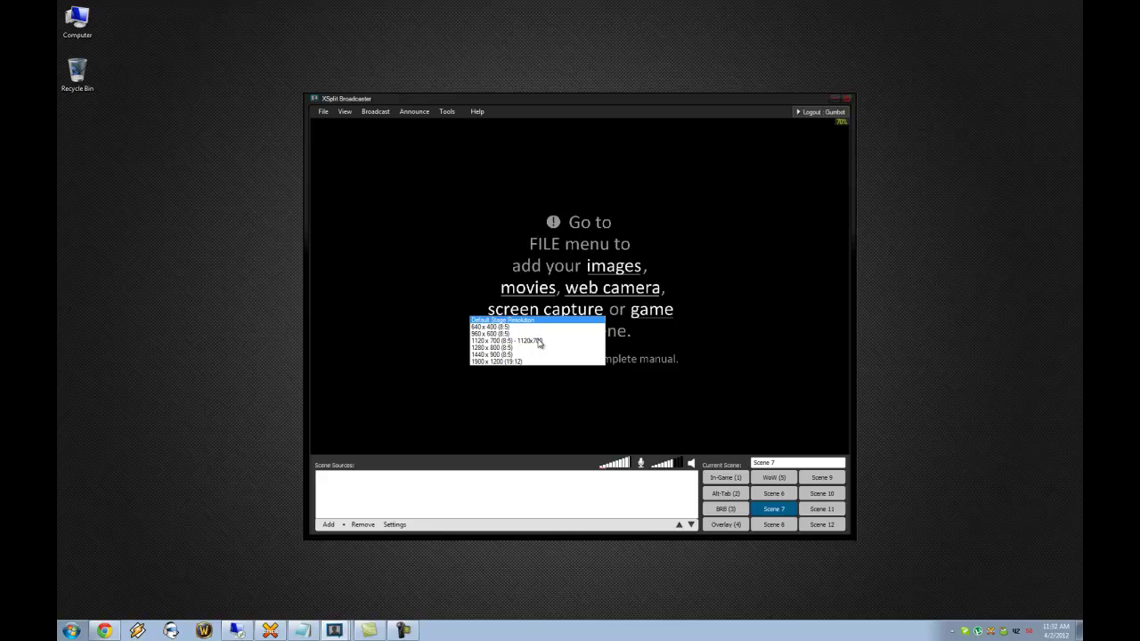
click(633, 319)
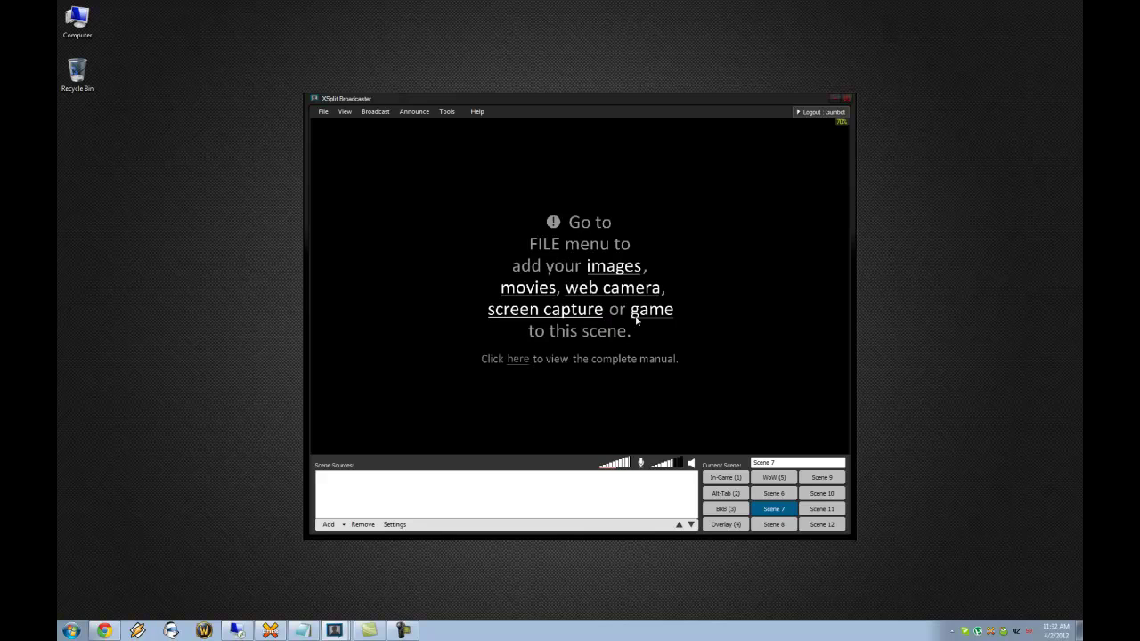
click(674, 381)
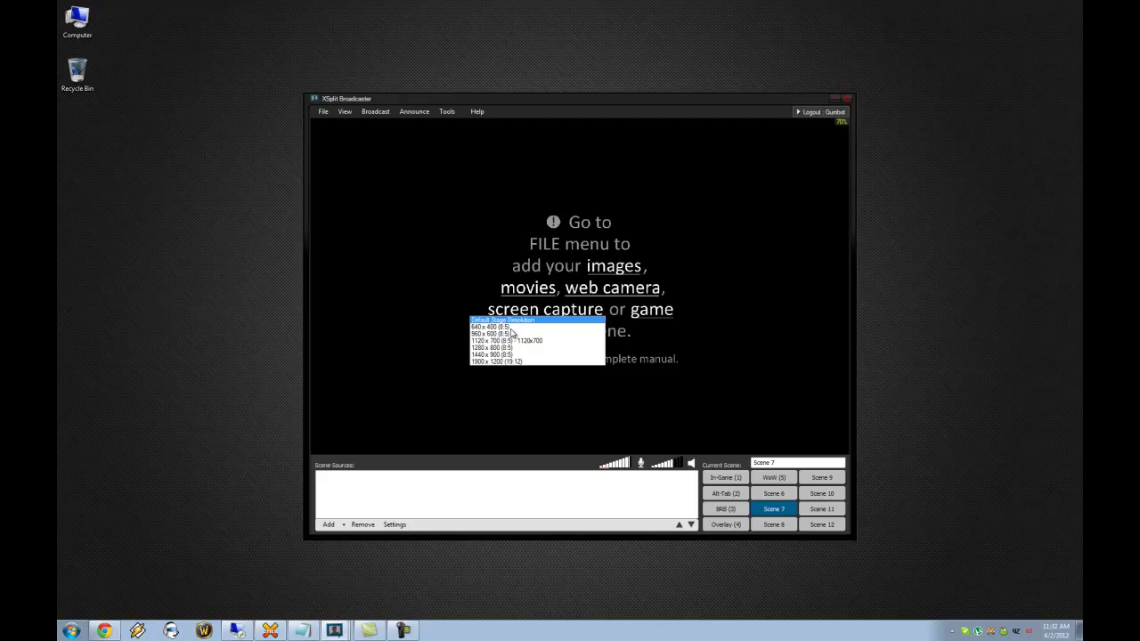
click(647, 314)
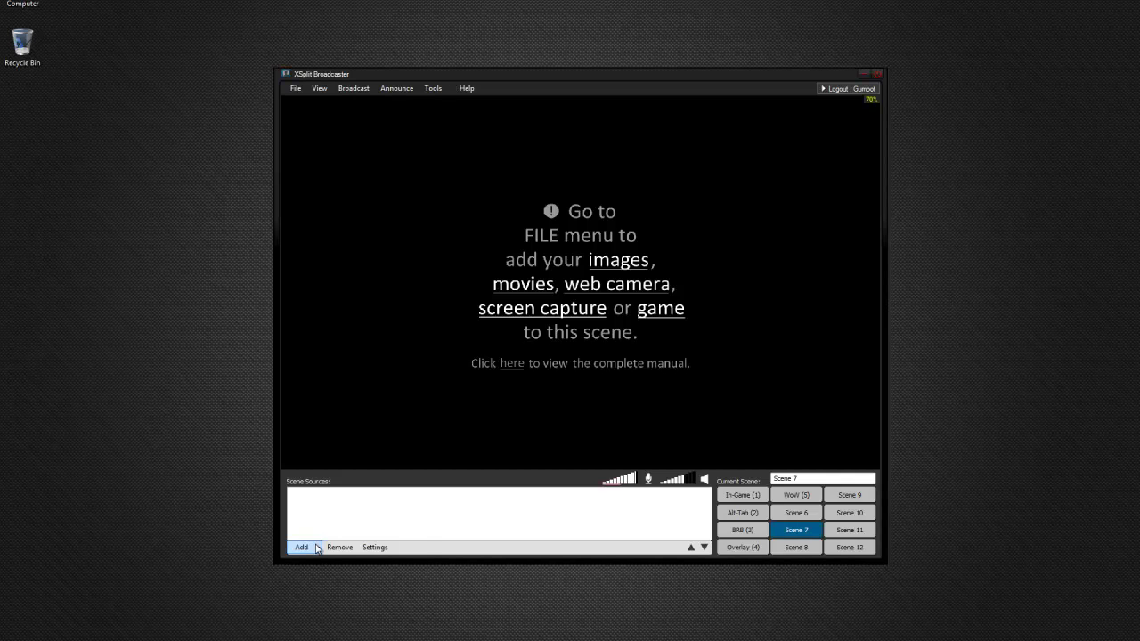
Add a full-desktop 1920 x 1200 screen region source and close the Ventrilo window.
click(316, 548)
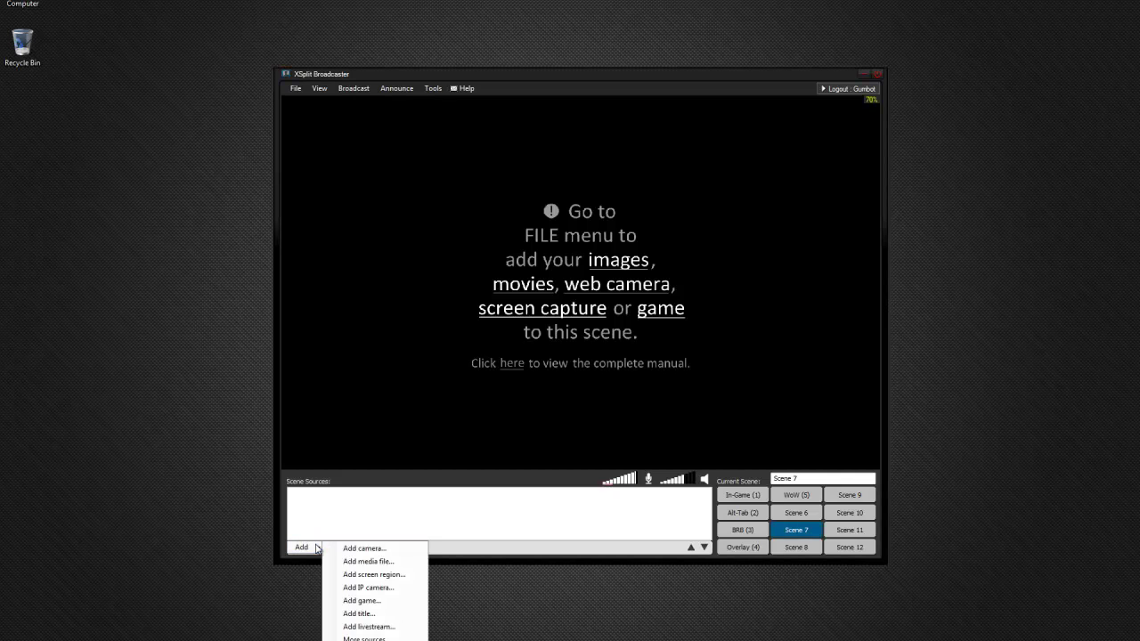
click(408, 577)
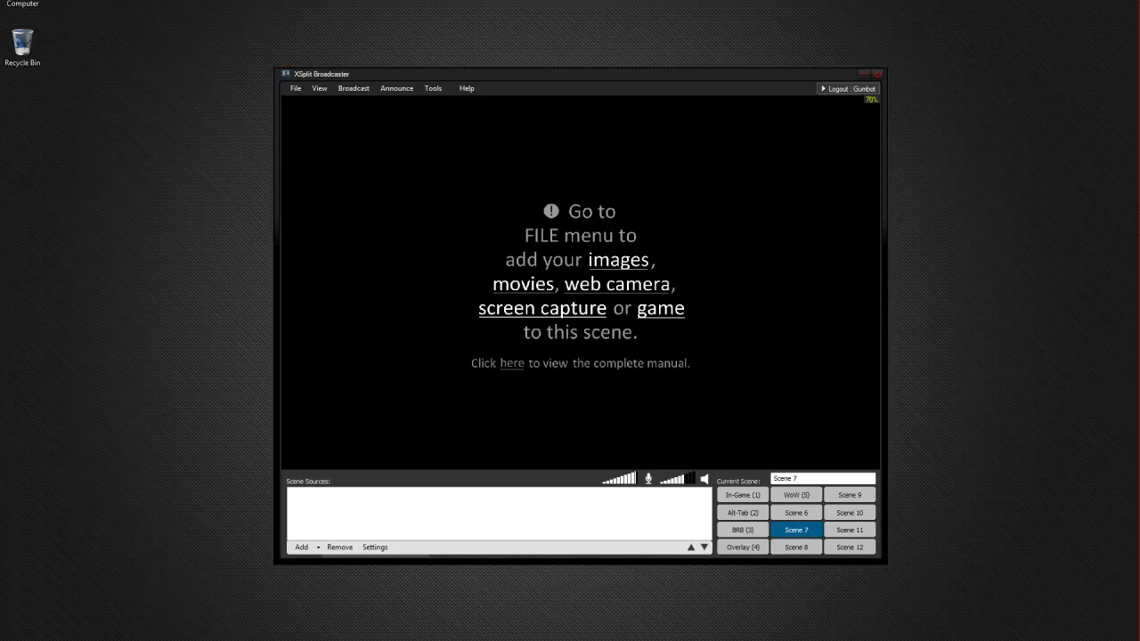
click(1139, 321)
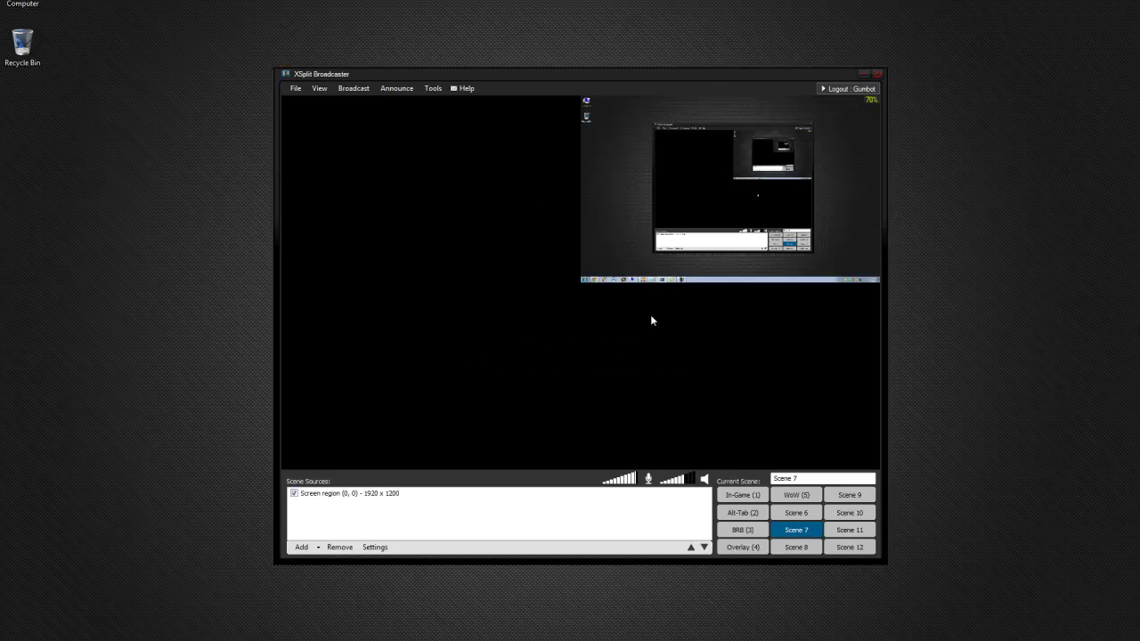
click(585, 285)
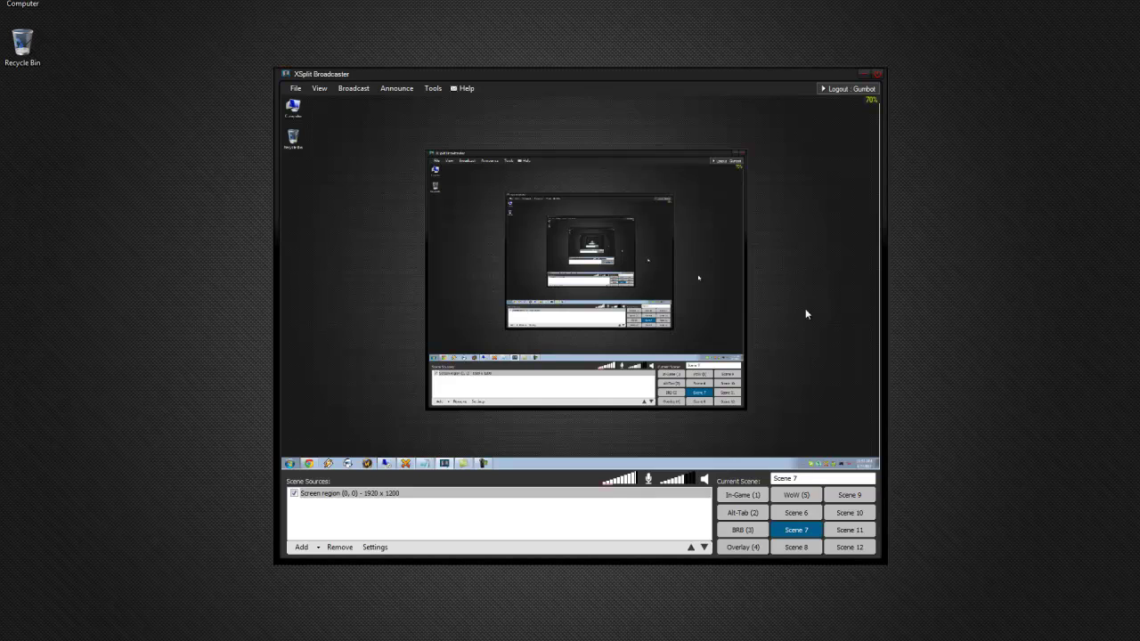
click(533, 492)
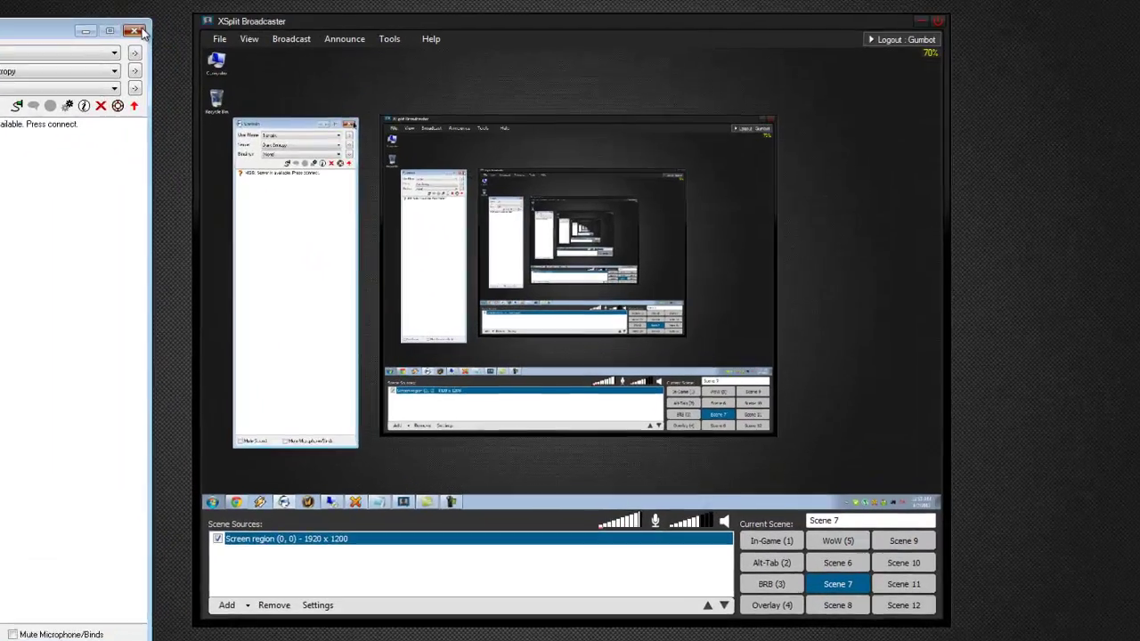
click(136, 31)
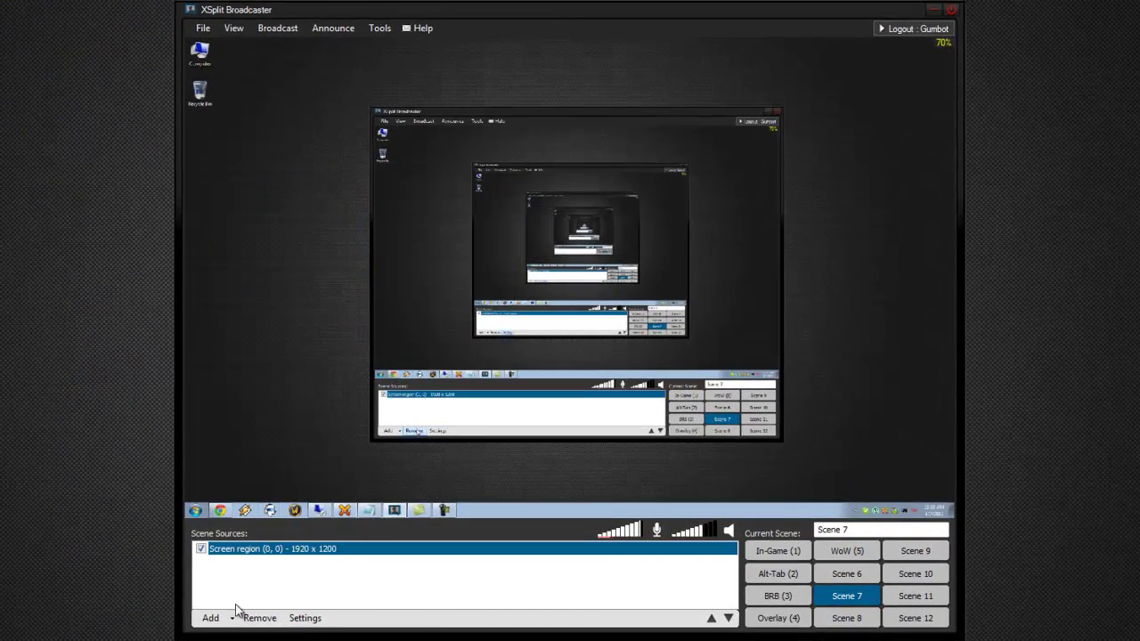
Hide the screen region source and launch World of Warcraft from its launcher.
click(202, 549)
click(223, 621)
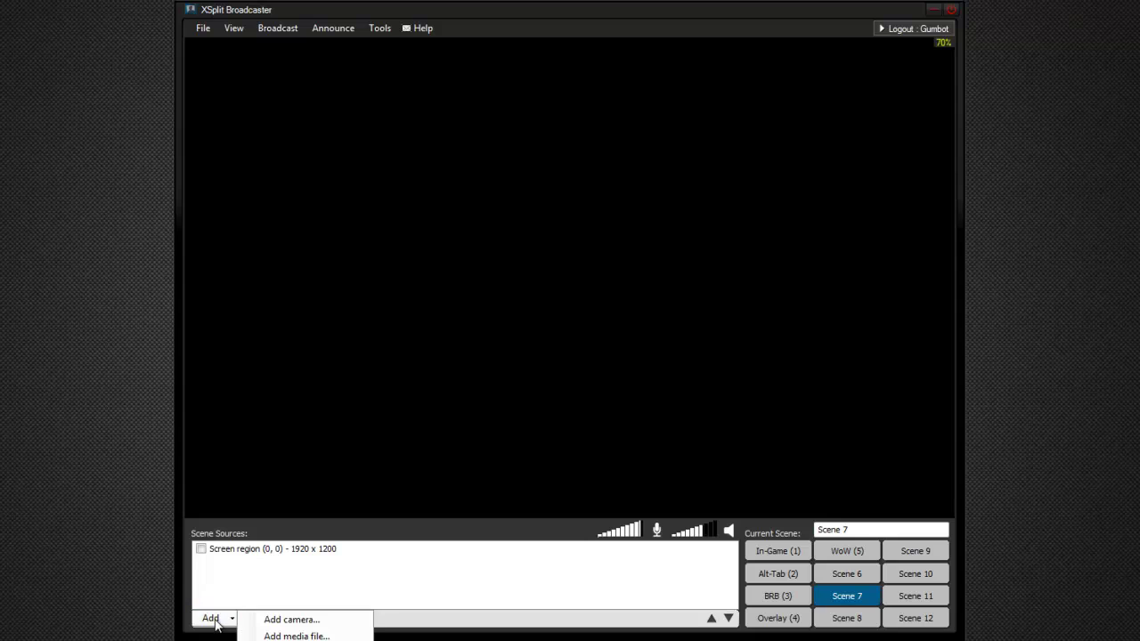
click(294, 640)
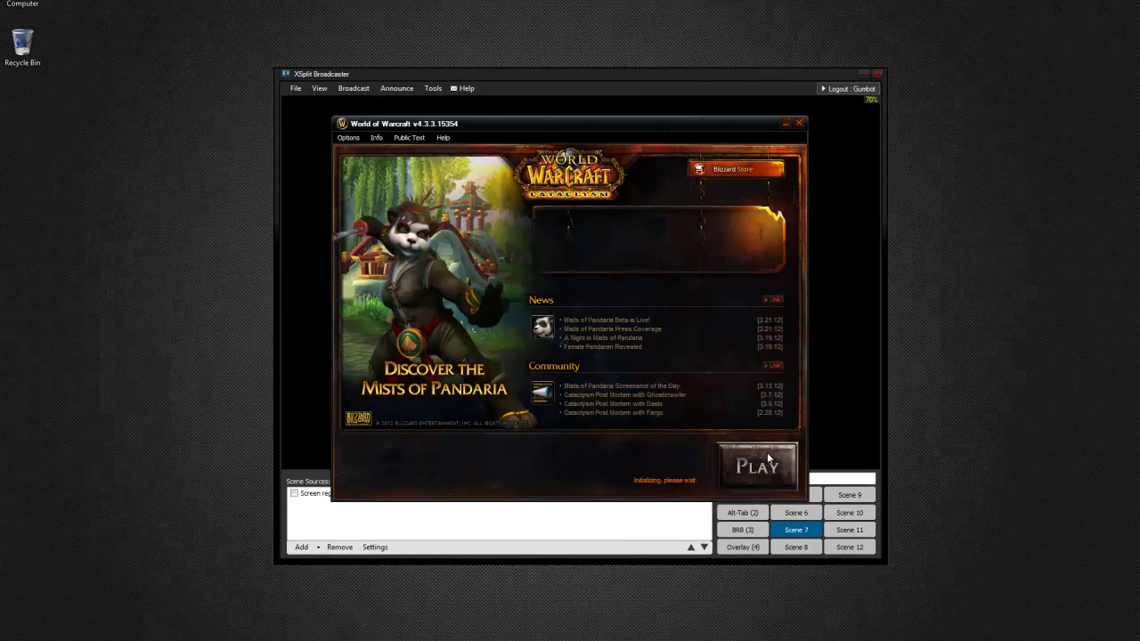
click(762, 464)
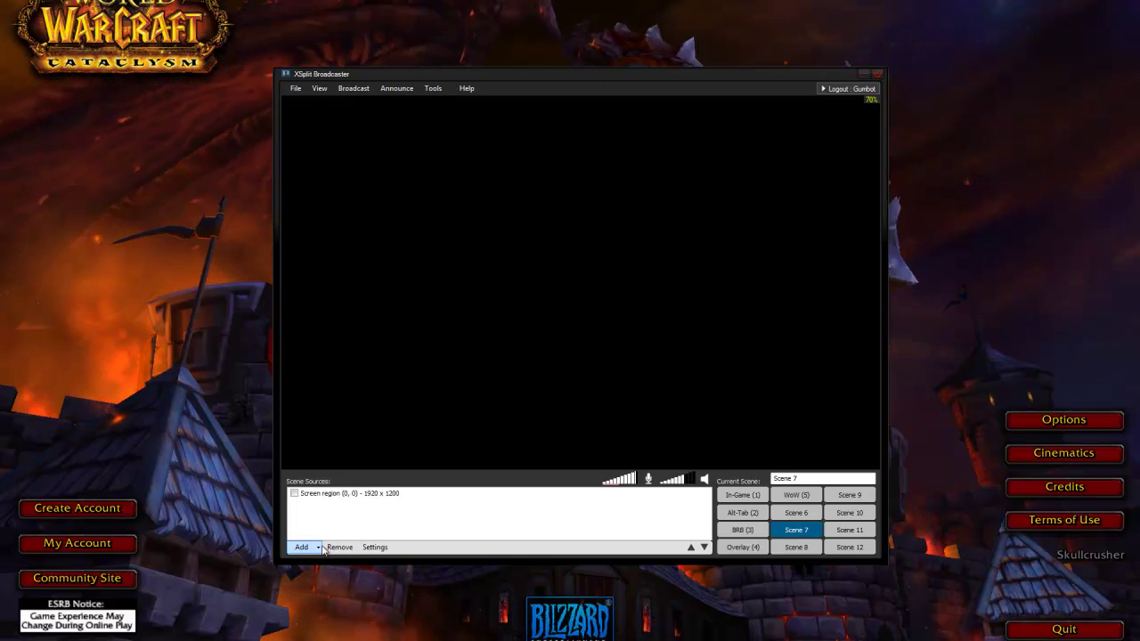
Add the running Wow.exe as a game capture source in Scene 7.
click(321, 548)
click(387, 602)
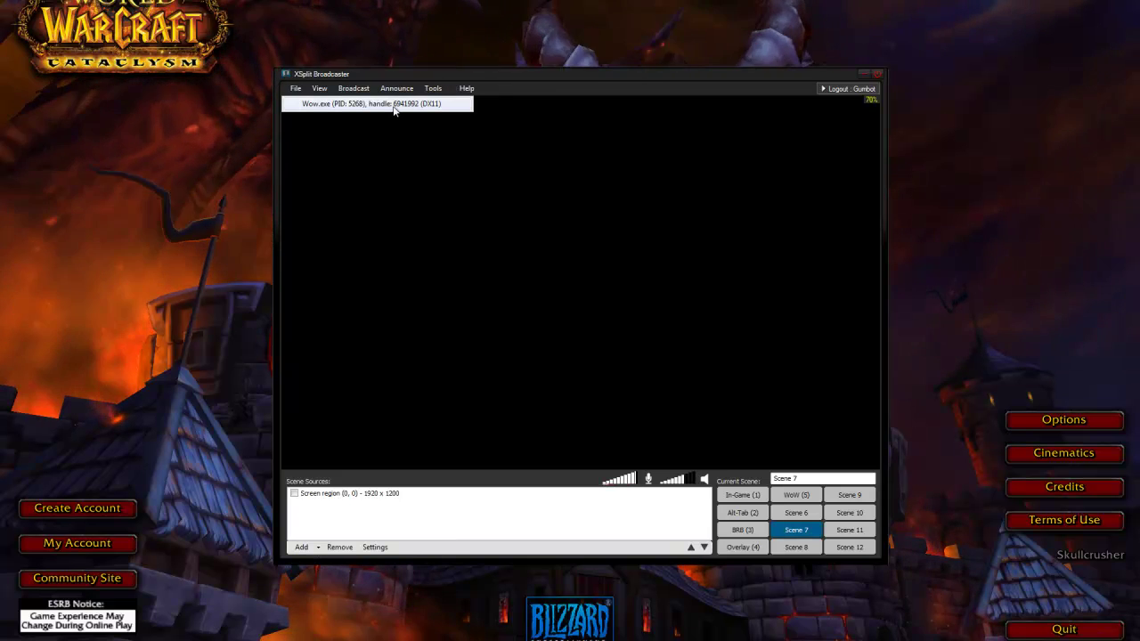
click(394, 107)
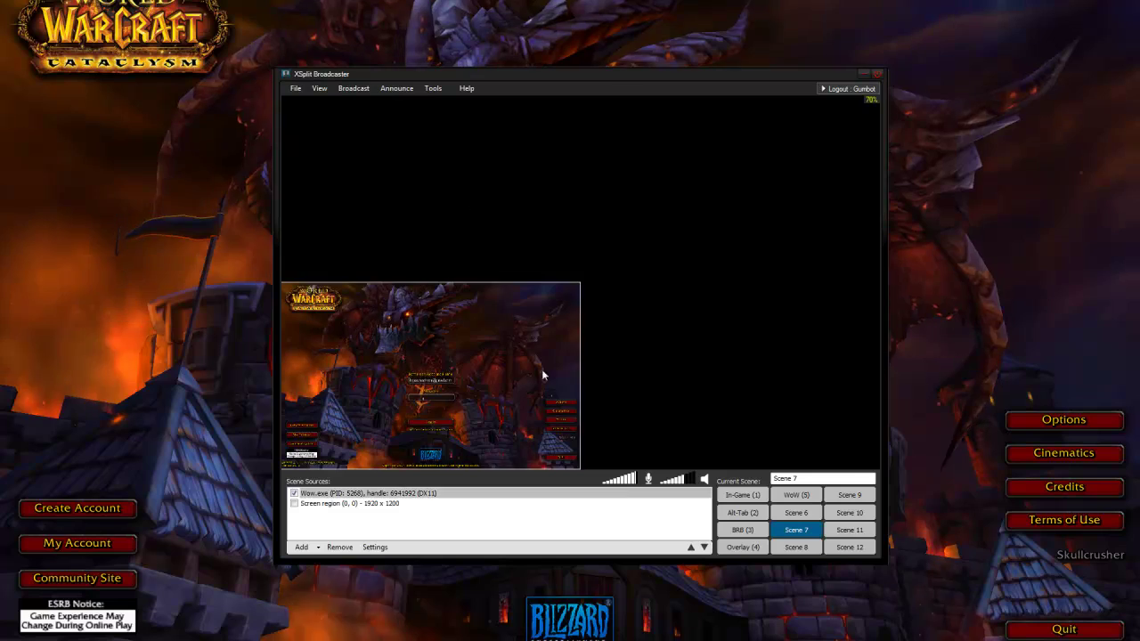
Enlarge the Wow.exe capture to fill the preview, then hide it in Scene 7.
drag(590, 281, 879, 96)
click(305, 494)
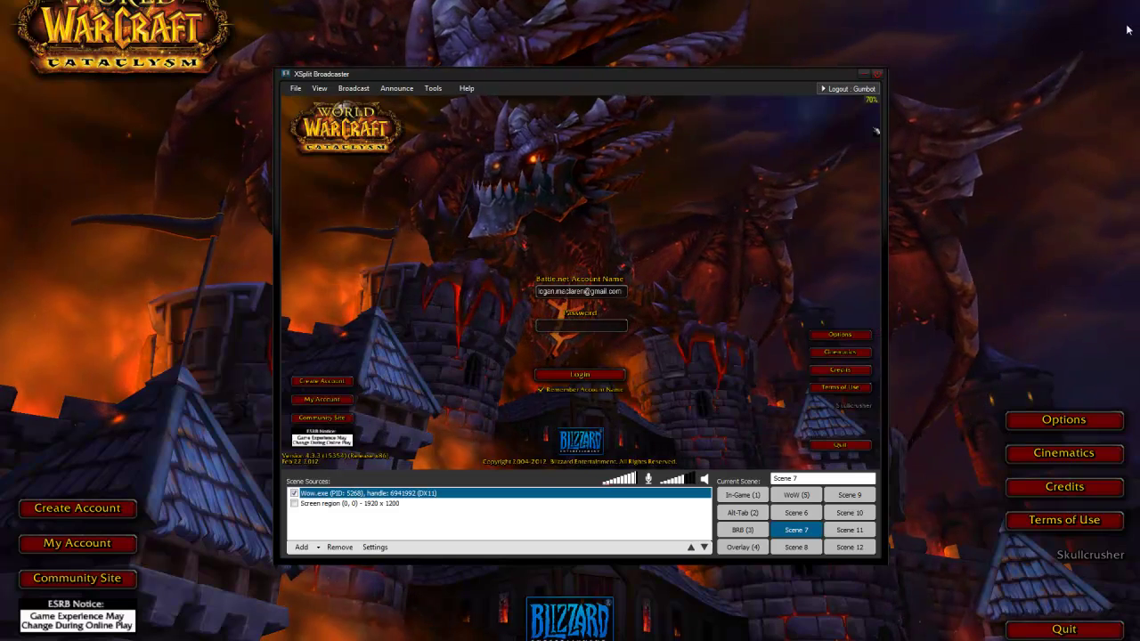
click(295, 494)
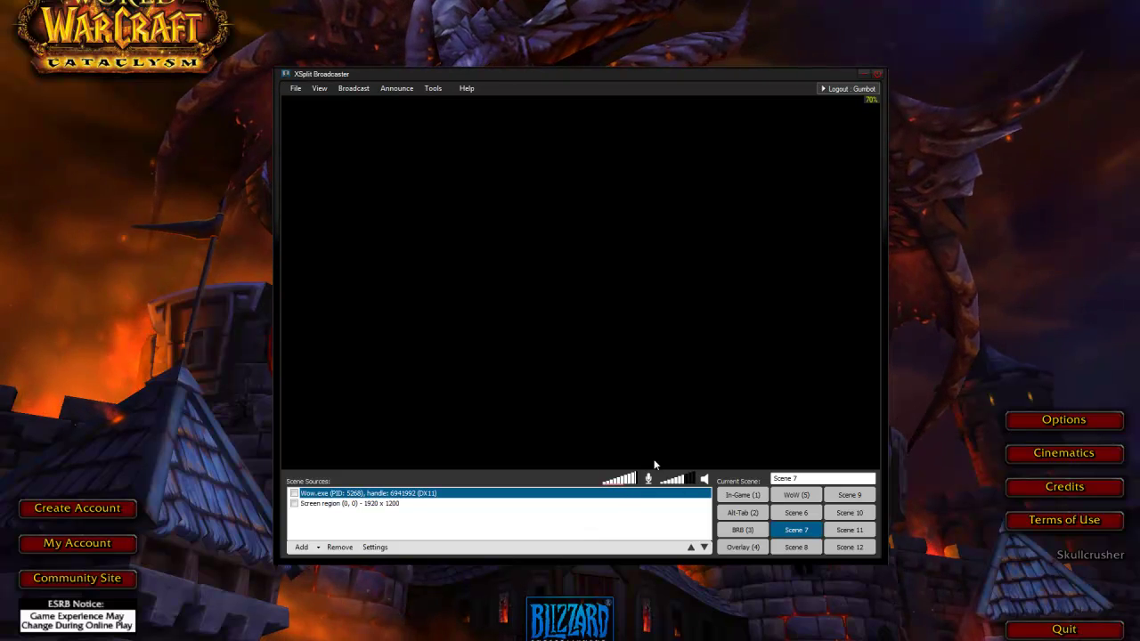
Cancel adding a media file source and switch to the WoW (5) scene.
click(304, 551)
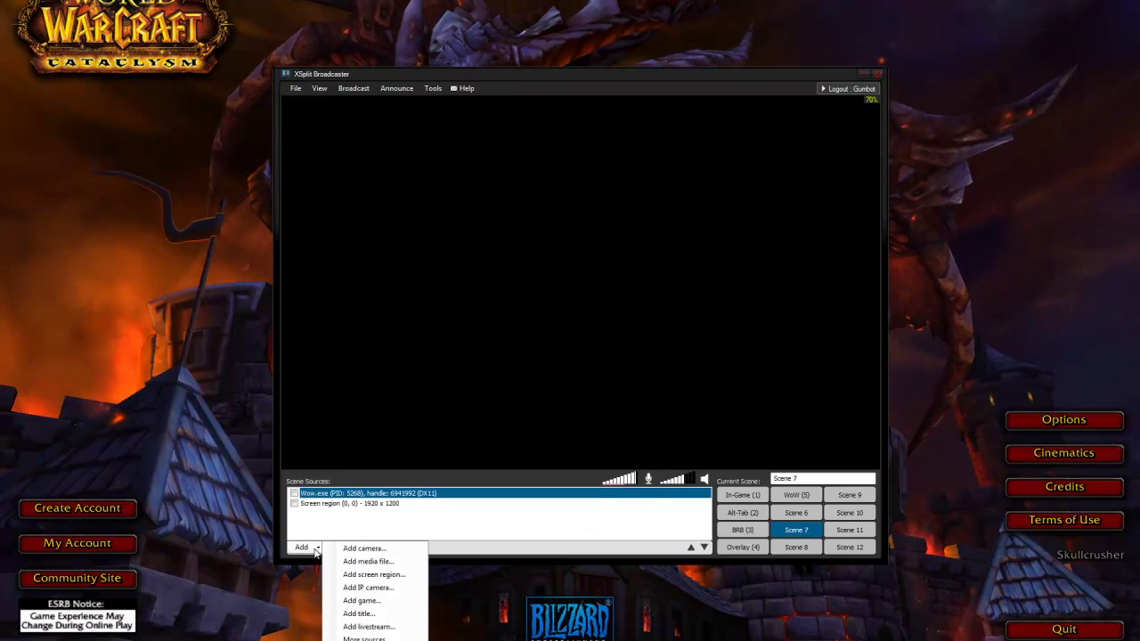
click(391, 571)
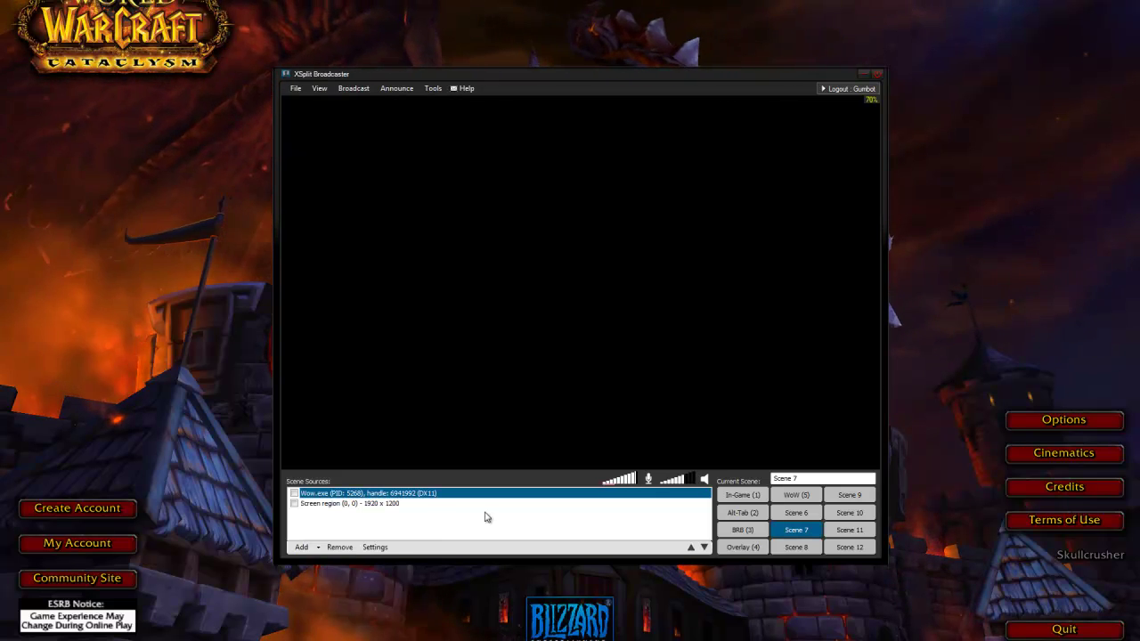
click(812, 384)
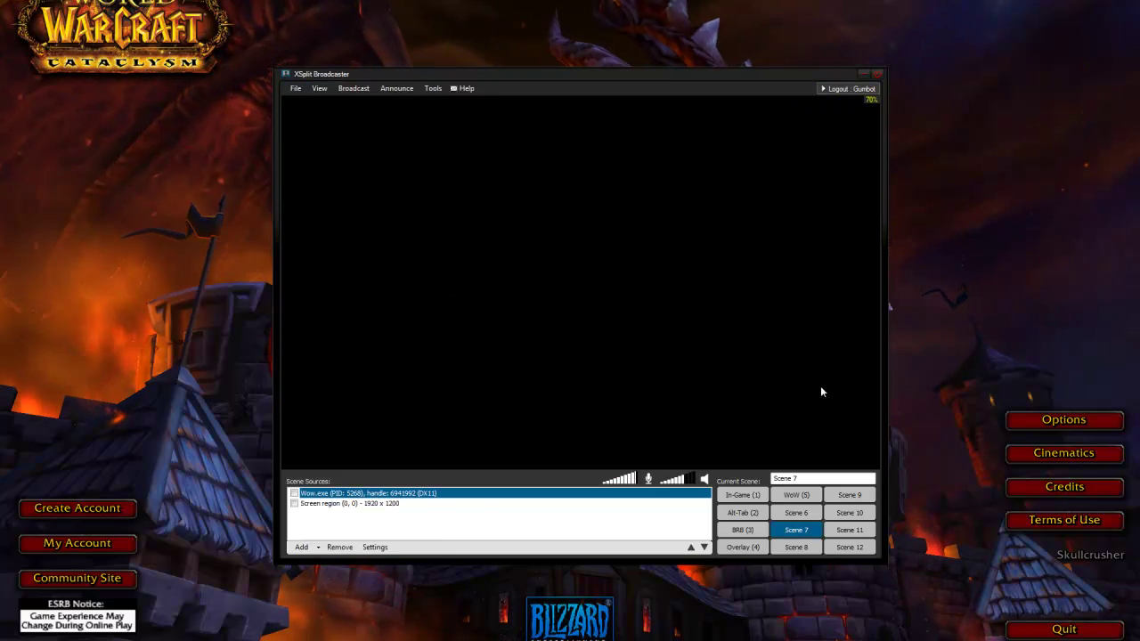
click(794, 495)
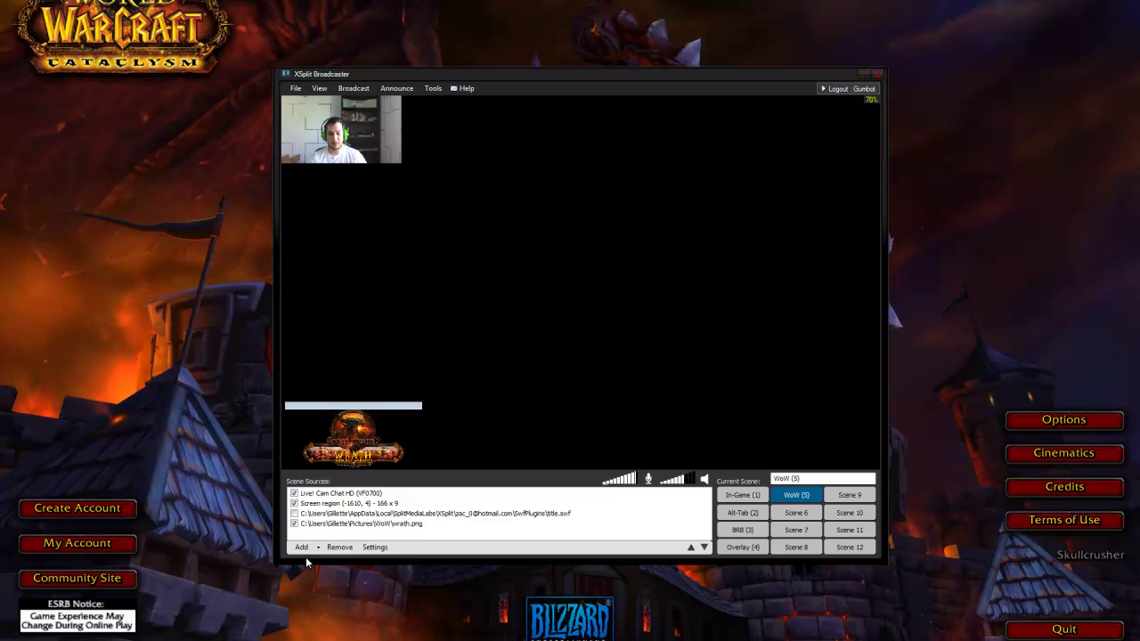
Add a Wow.exe game capture to the WoW (5) scene, sized to fill the stage.
click(303, 547)
click(398, 605)
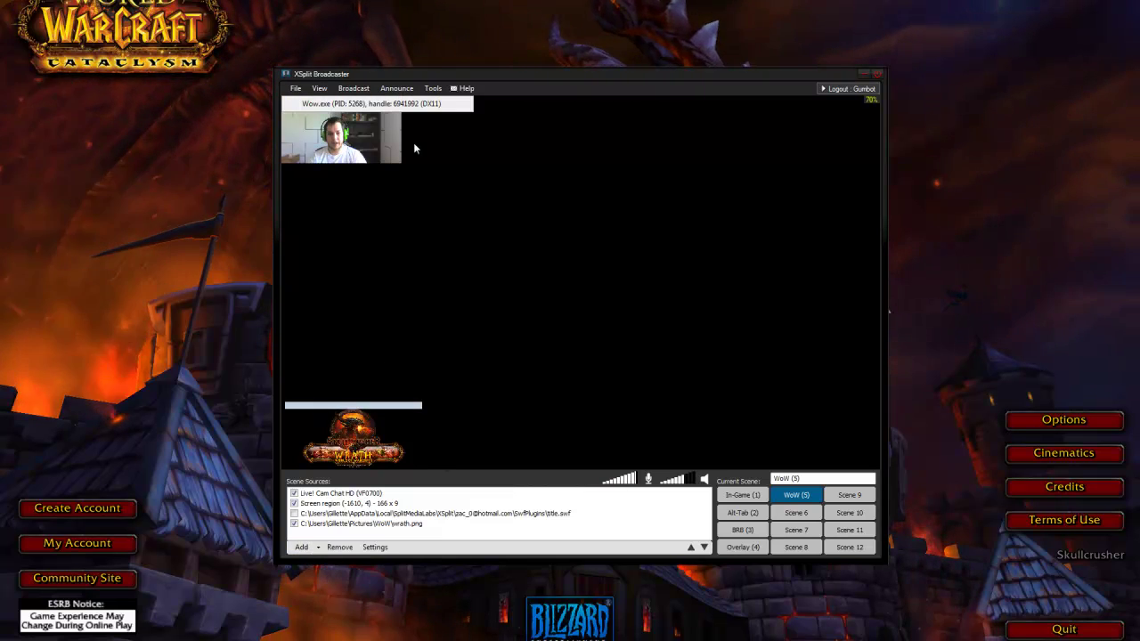
click(420, 105)
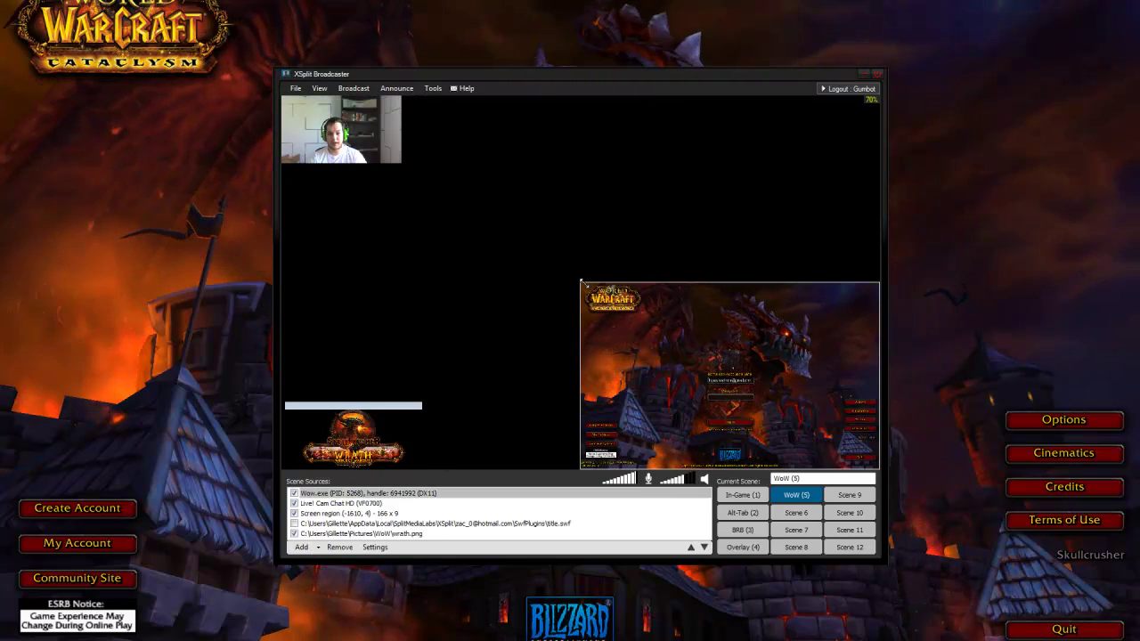
click(583, 291)
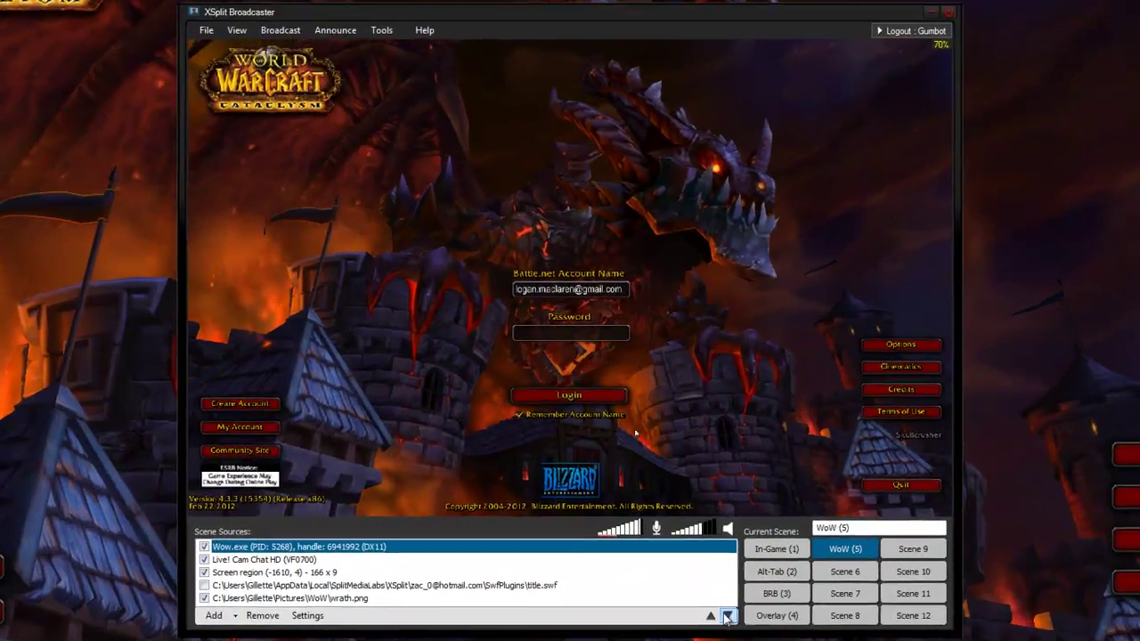
Send the game capture below the webcam and wrath image, then return to Scene 7.
click(728, 616)
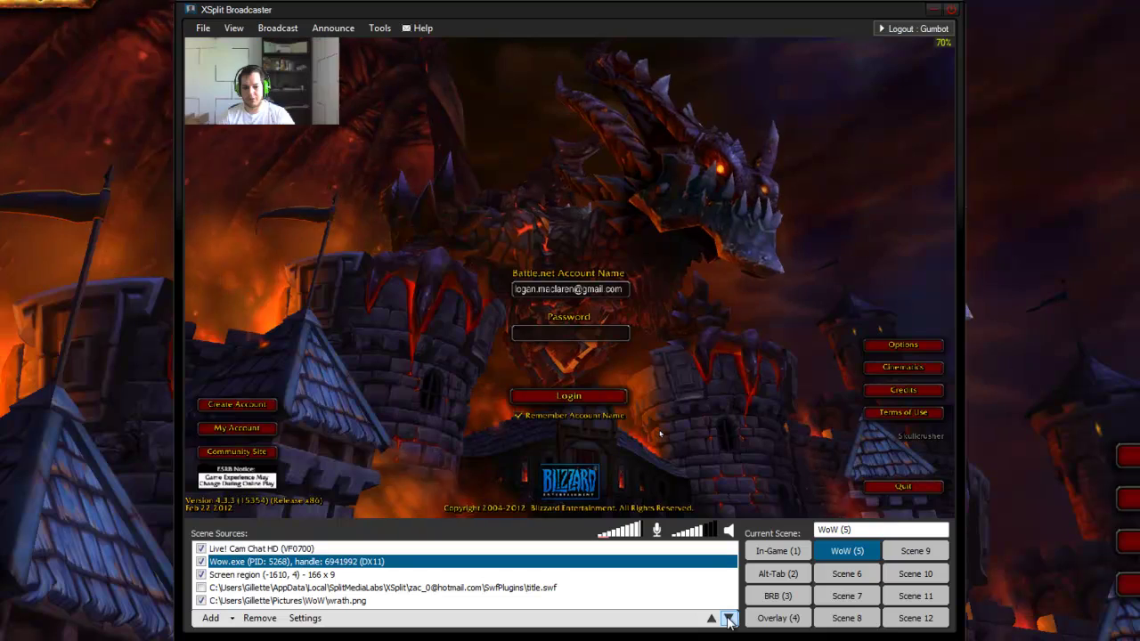
click(728, 617)
click(728, 617)
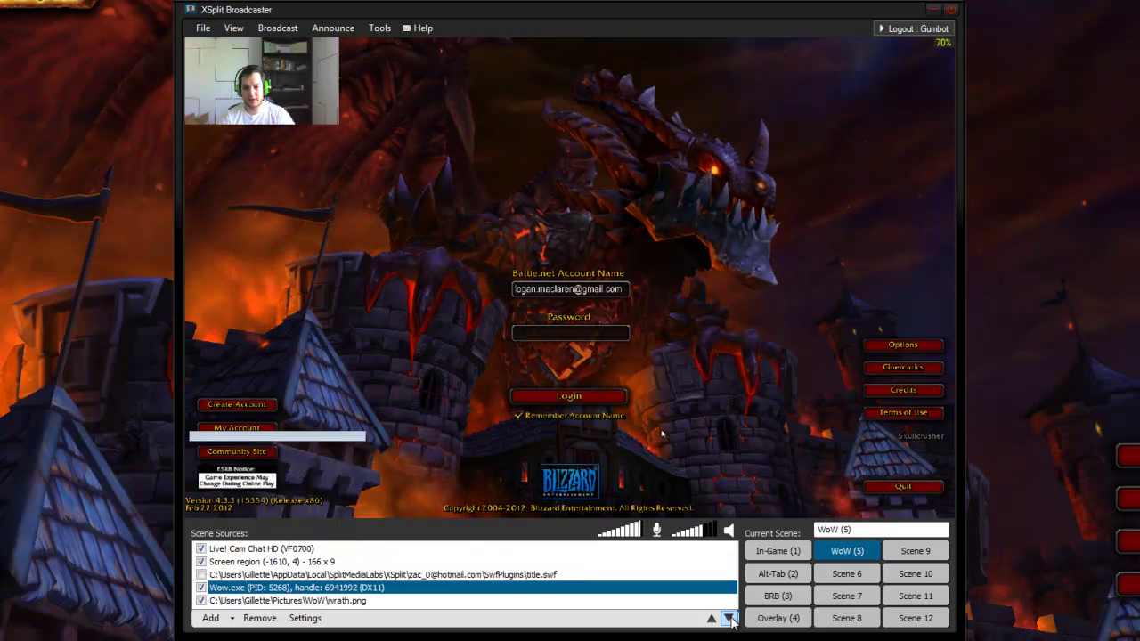
click(728, 617)
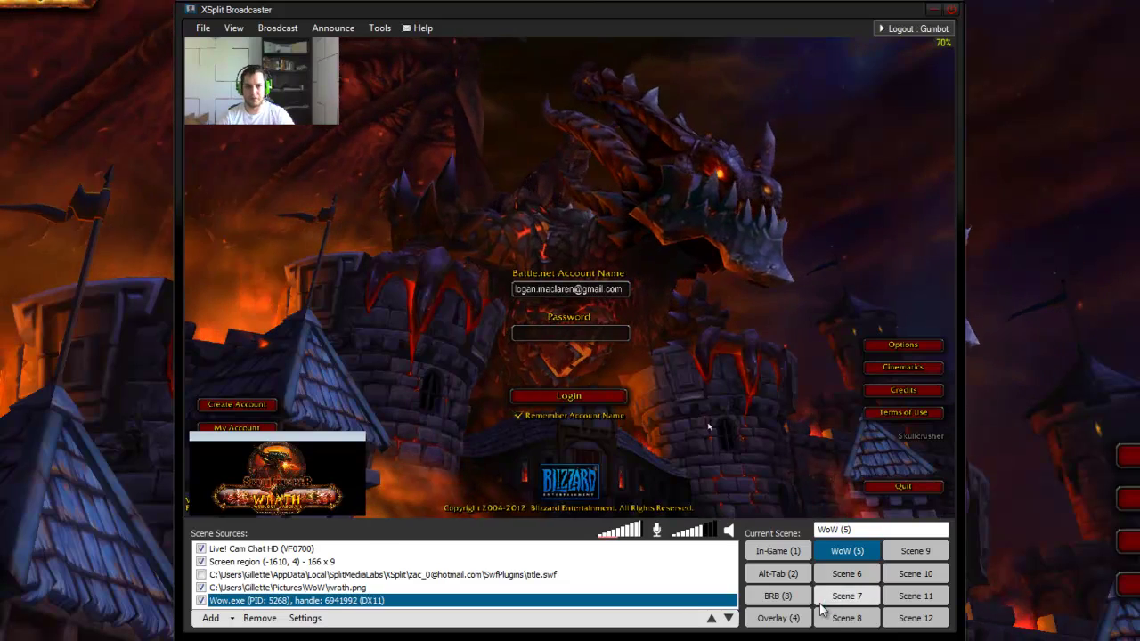
click(847, 596)
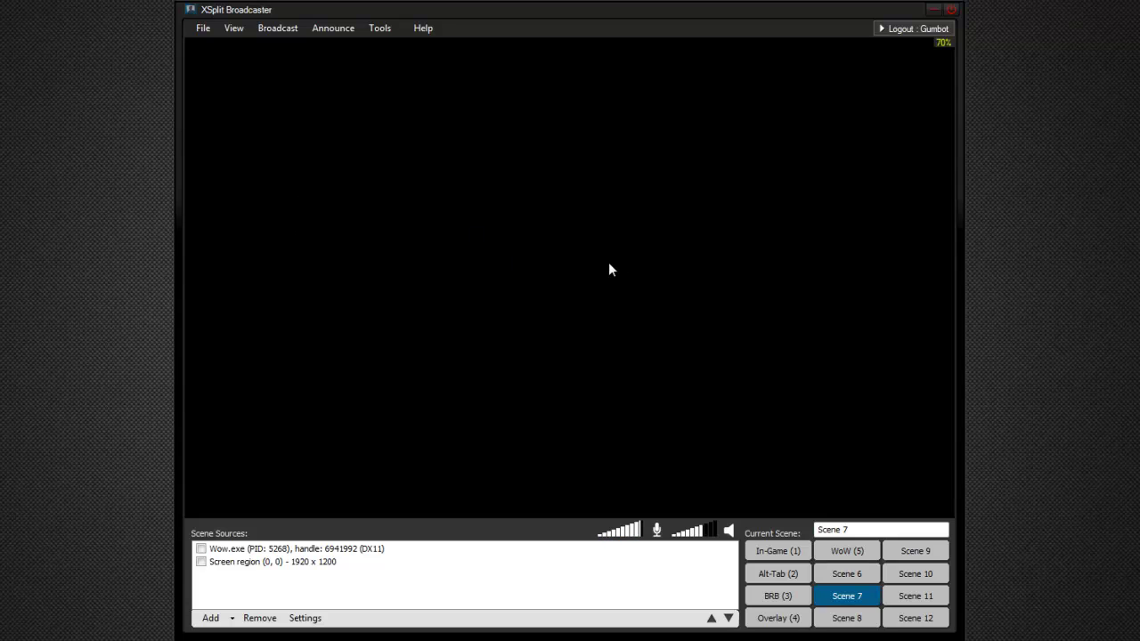
Show the encoder preset choices, from XSplit Default to placebo.
click(606, 269)
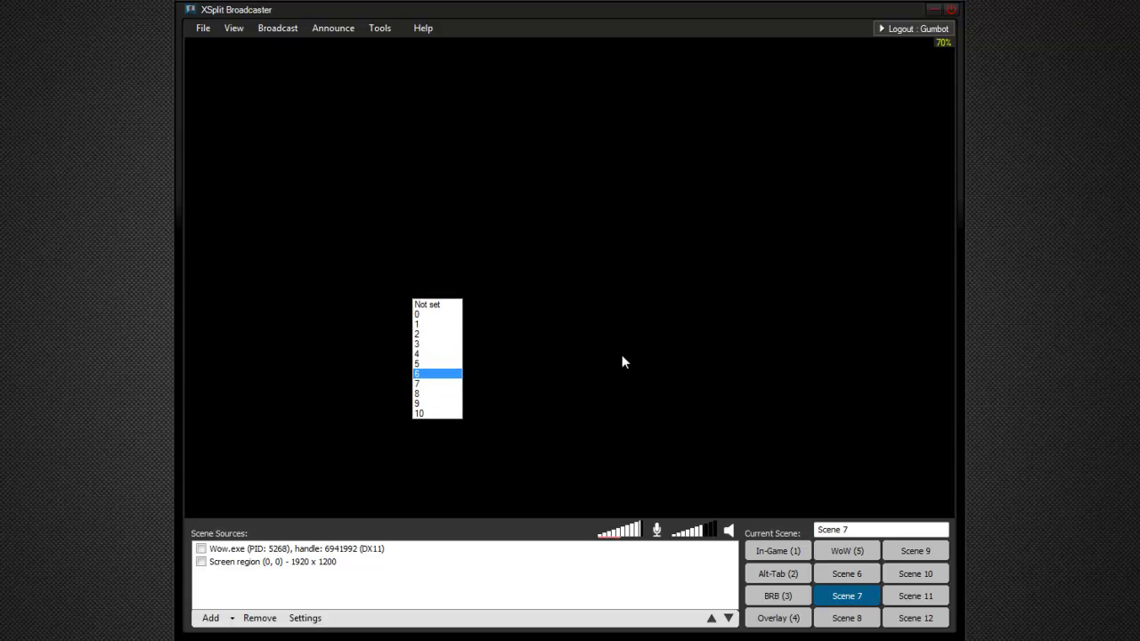
Close the 0–10 value list and set the encoding preset to XSplit Default.
click(673, 292)
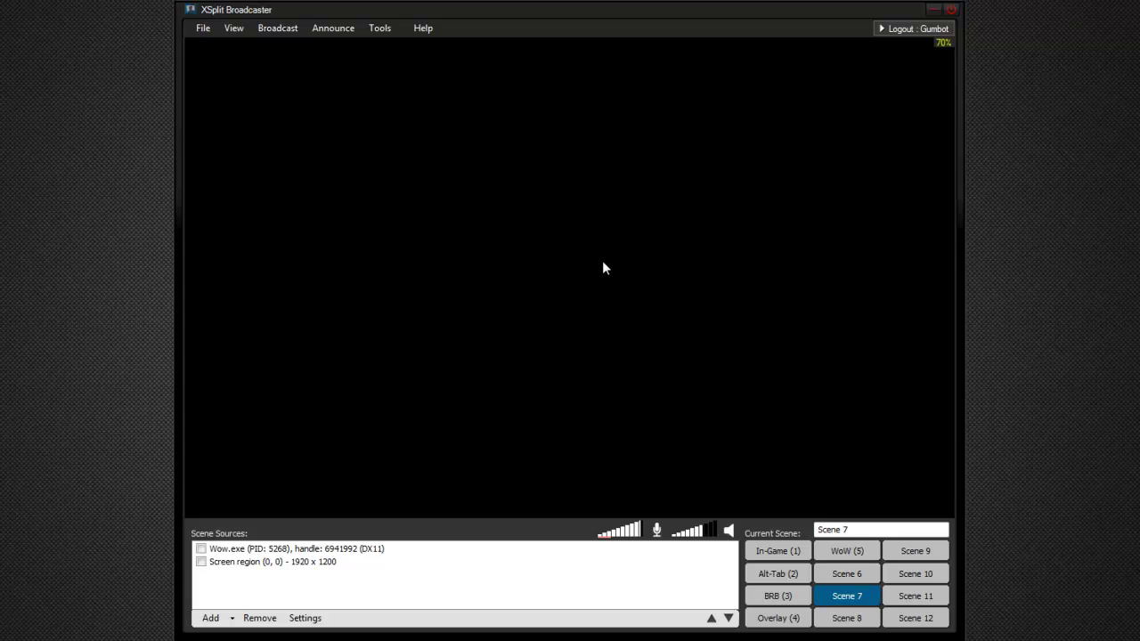
click(602, 283)
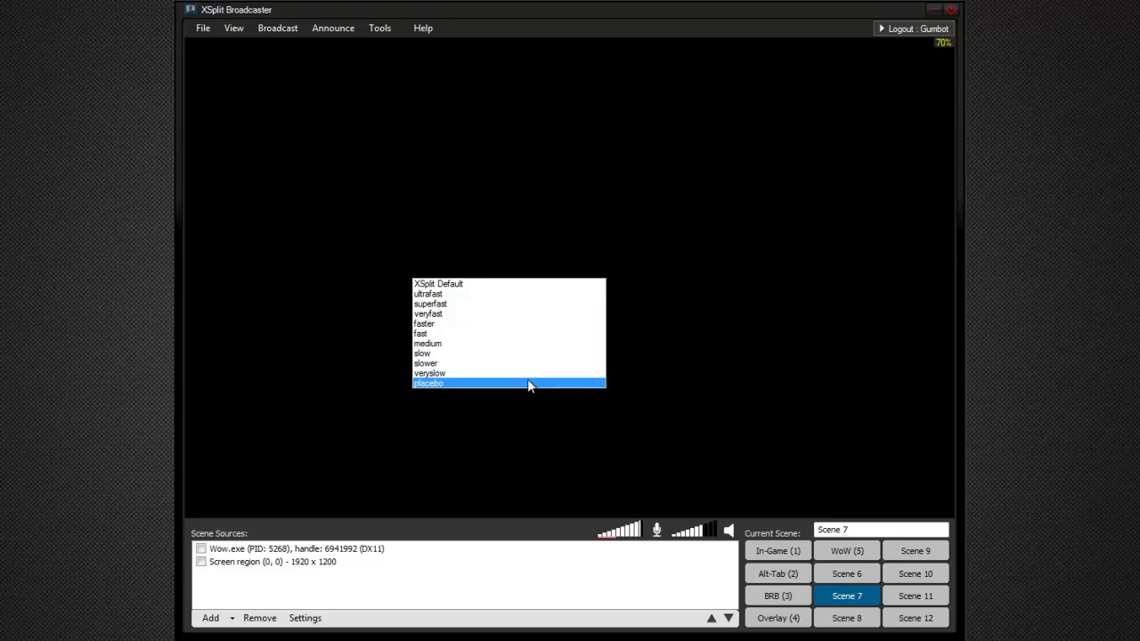
click(638, 302)
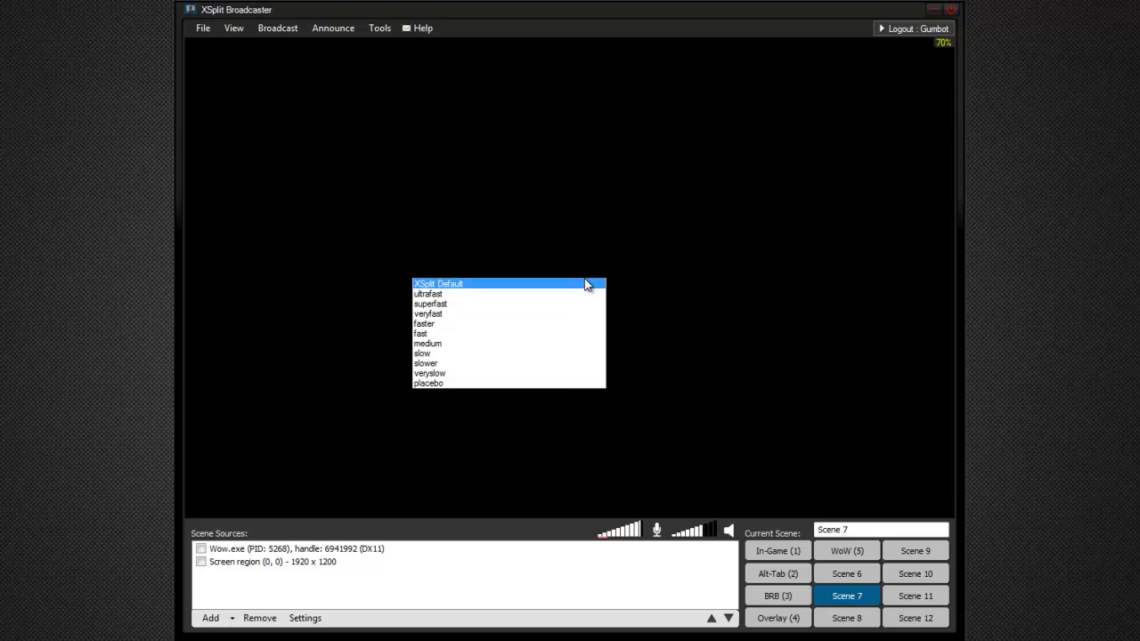
click(584, 283)
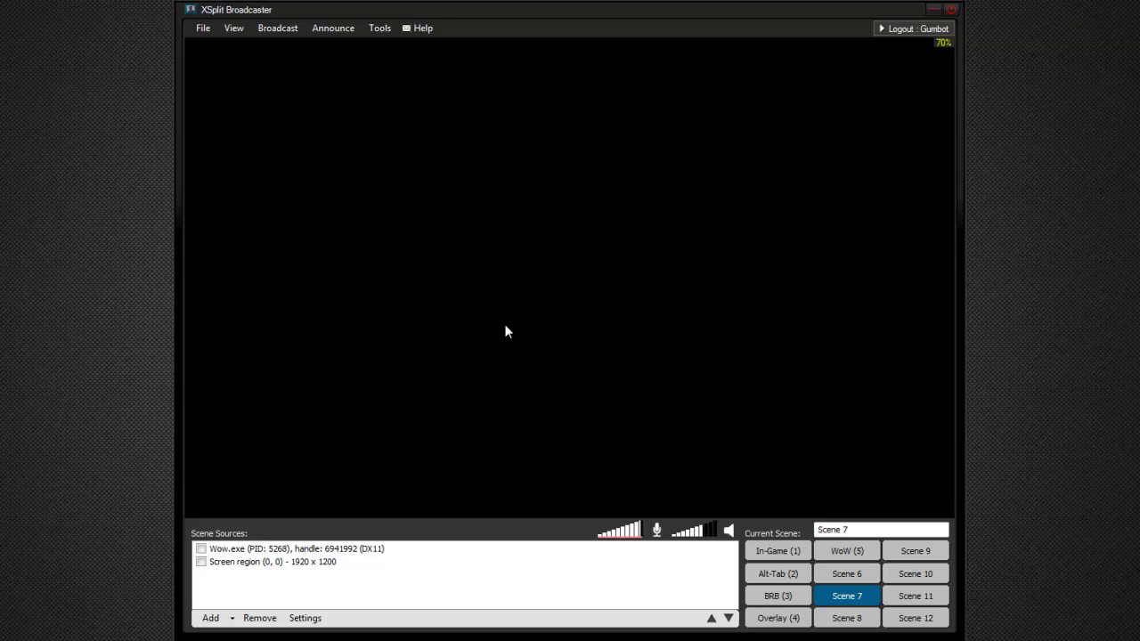
Acknowledge the Twitch.tv Properties message and pick a stream resolution from the list.
click(506, 327)
click(700, 415)
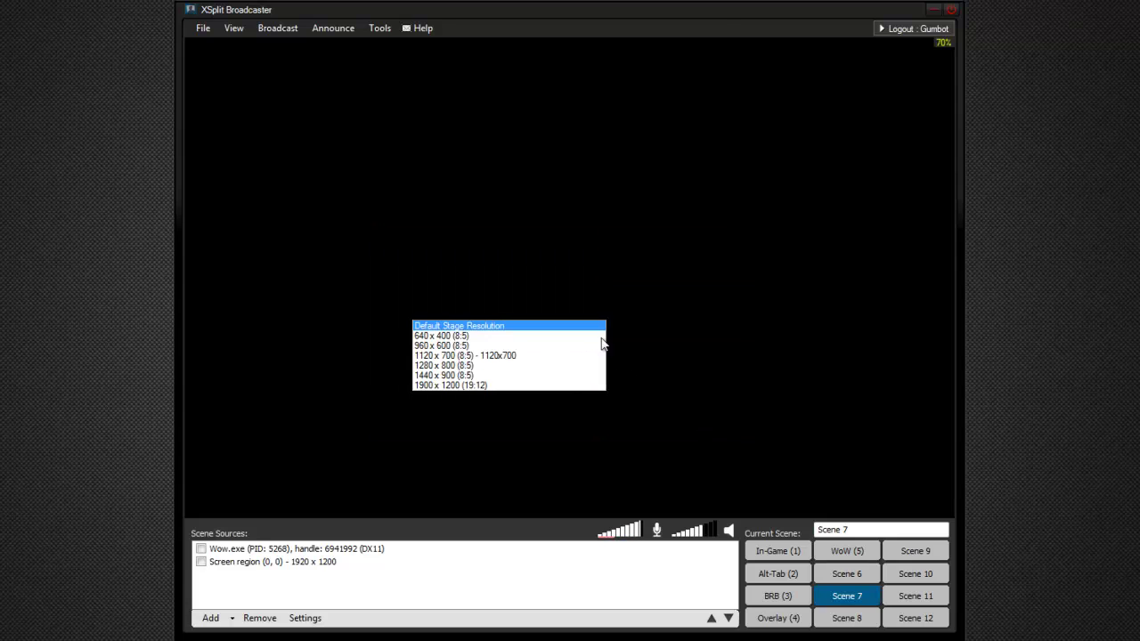
click(638, 303)
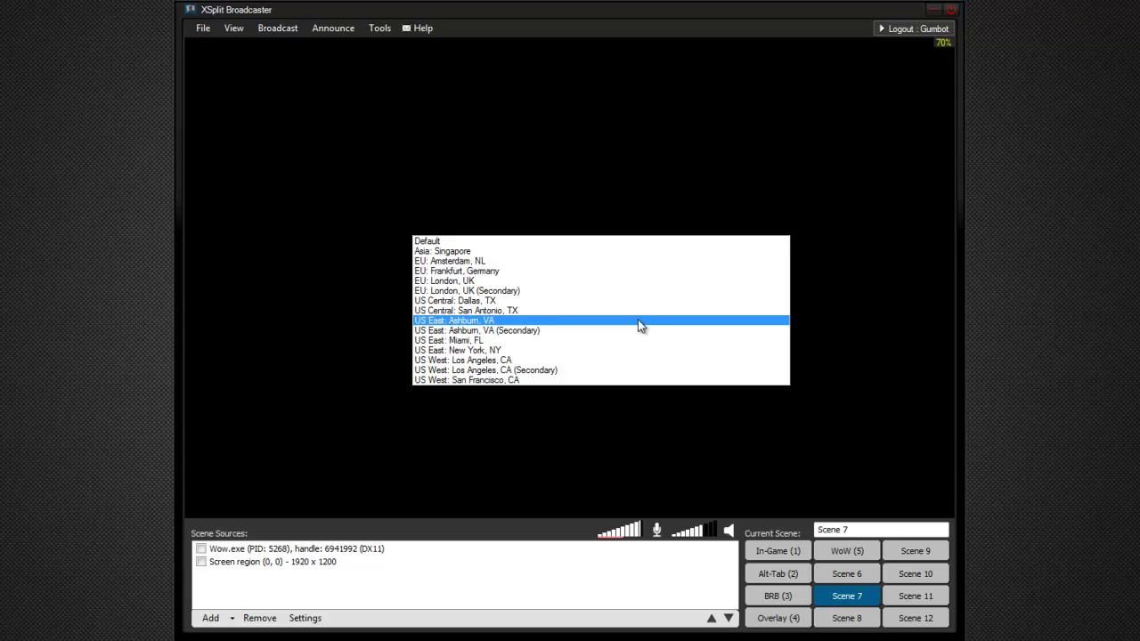
Choose US East: Ashburn, VA from the Twitch ingest server list.
click(648, 413)
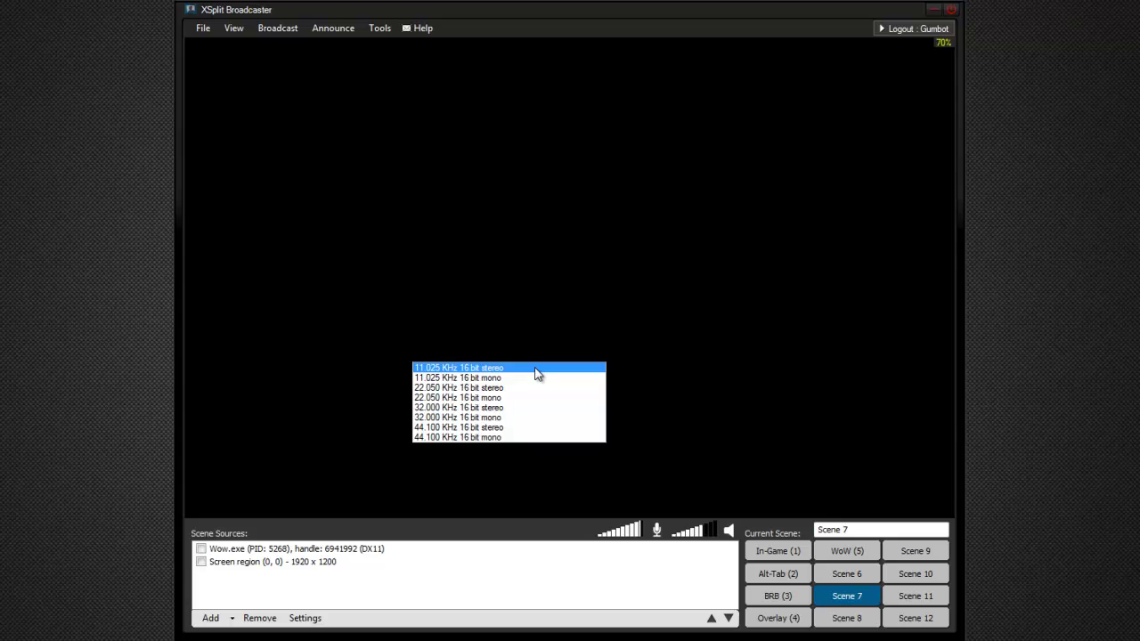
Close the audio format list, keeping the current format.
click(688, 358)
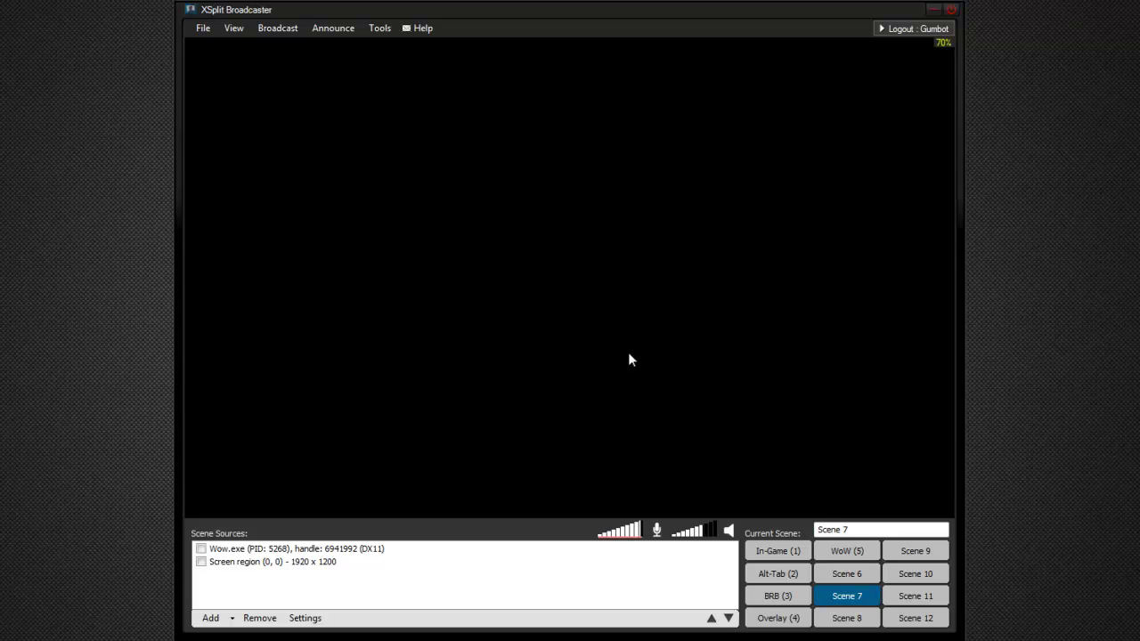